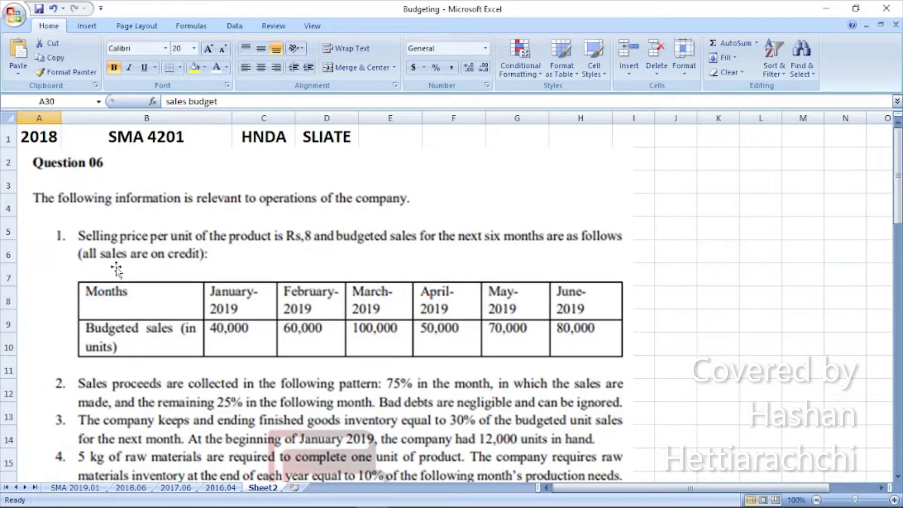
Select the jan–april month headers in C31:F31 below the exam question.
scroll(234, 256, down, 3)
scroll(235, 256, up, 3)
scroll(348, 348, down, 3)
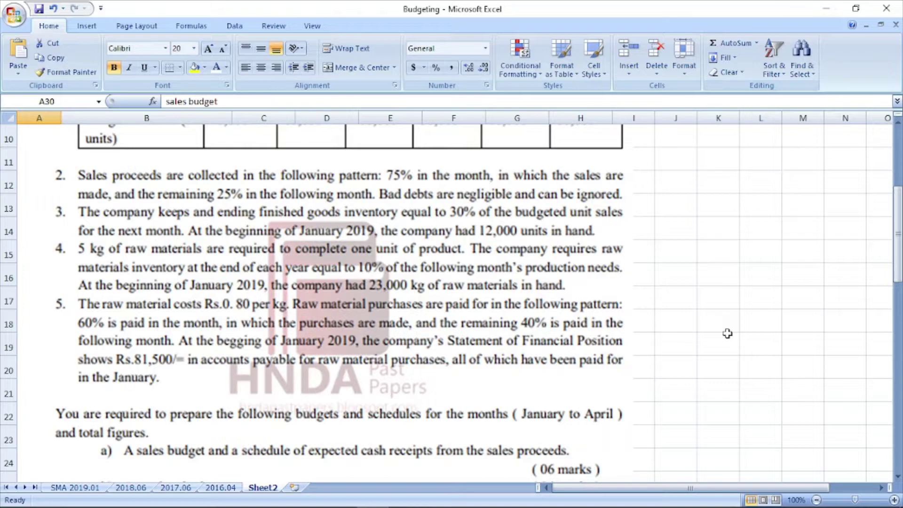
scroll(728, 333, down, 3)
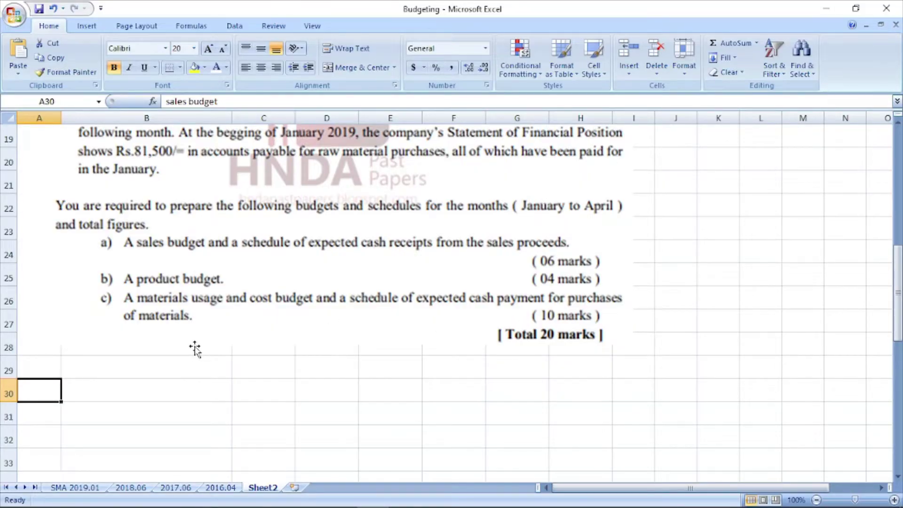
scroll(195, 349, up, 6)
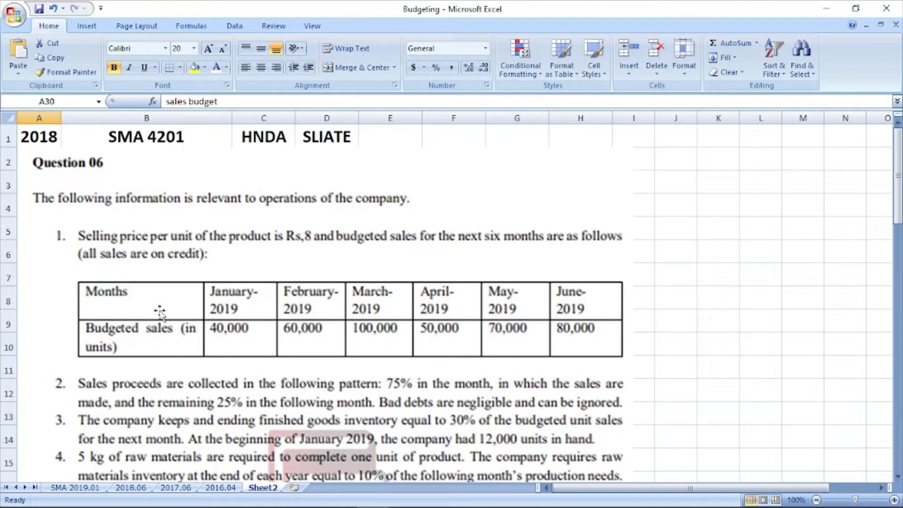
scroll(160, 314, down, 7)
scroll(160, 310, up, 3)
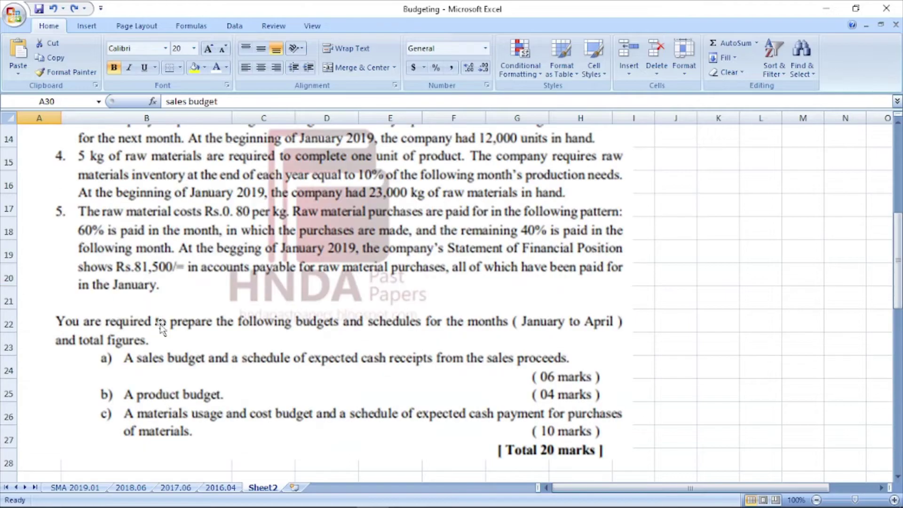
scroll(203, 297, up, 3)
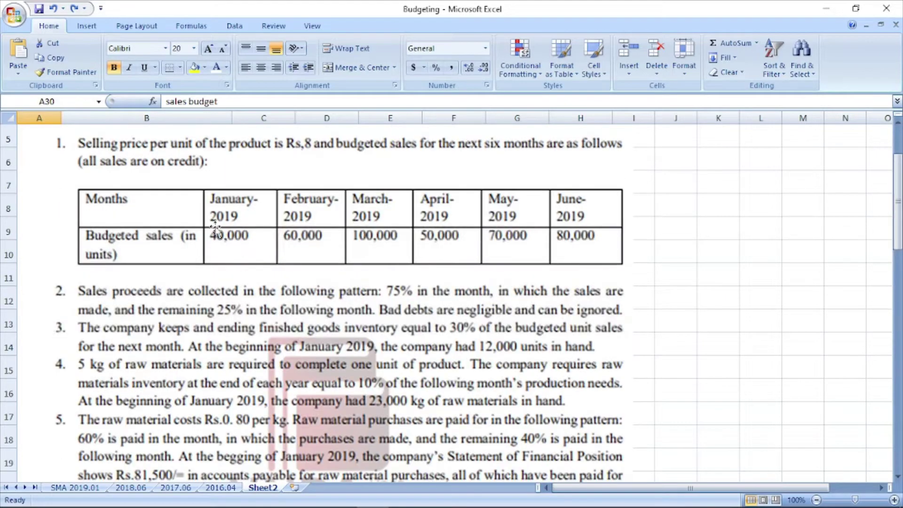
scroll(141, 376, down, 3)
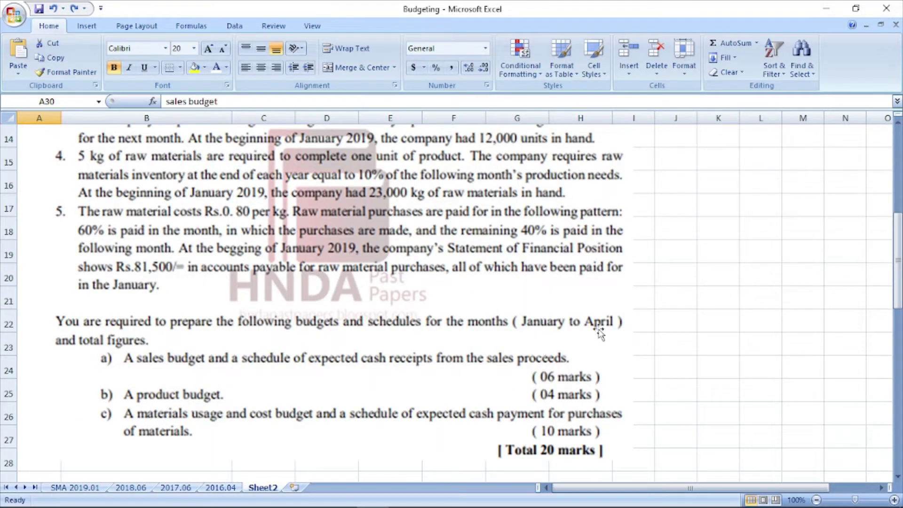
scroll(361, 387, down, 3)
text(jan	feb	march	april)
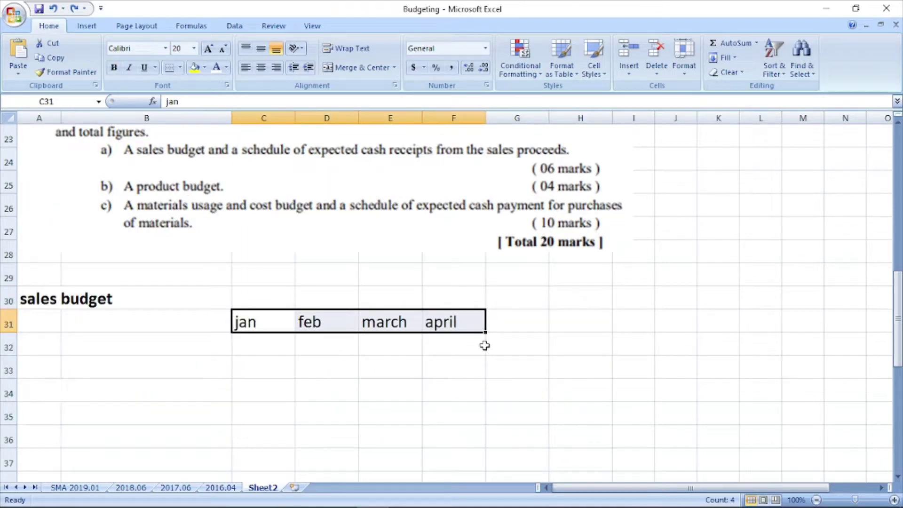
Label B32 'salles unit' and enter 40000 as the first month's units.
scroll(330, 345, up, 3)
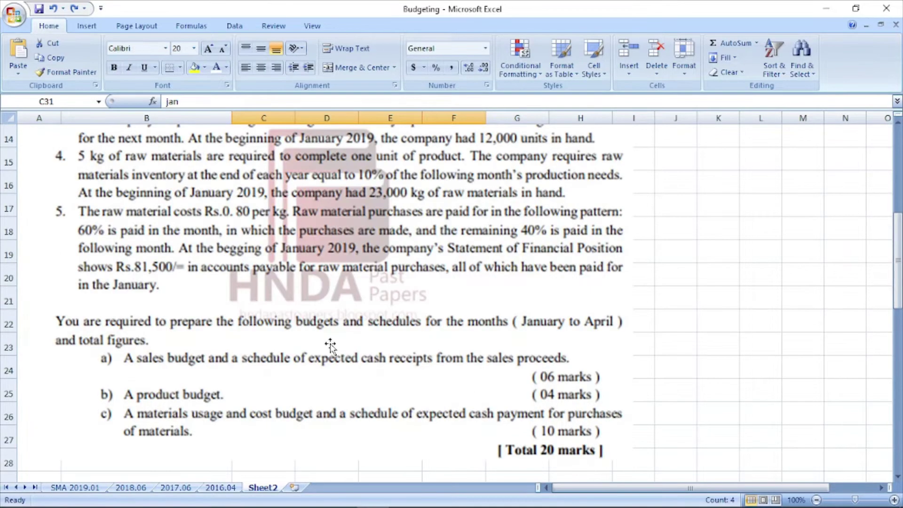
scroll(330, 345, up, 3)
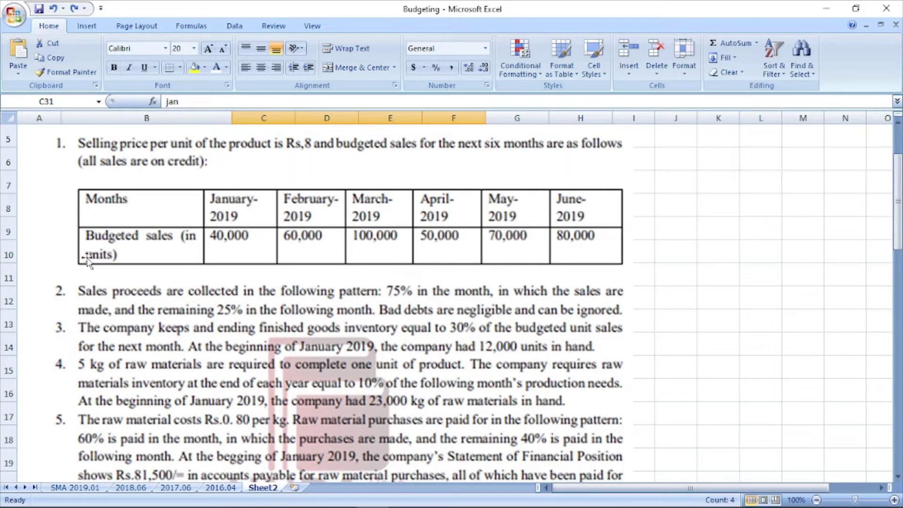
scroll(329, 300, down, 3)
scroll(329, 300, down, 3)
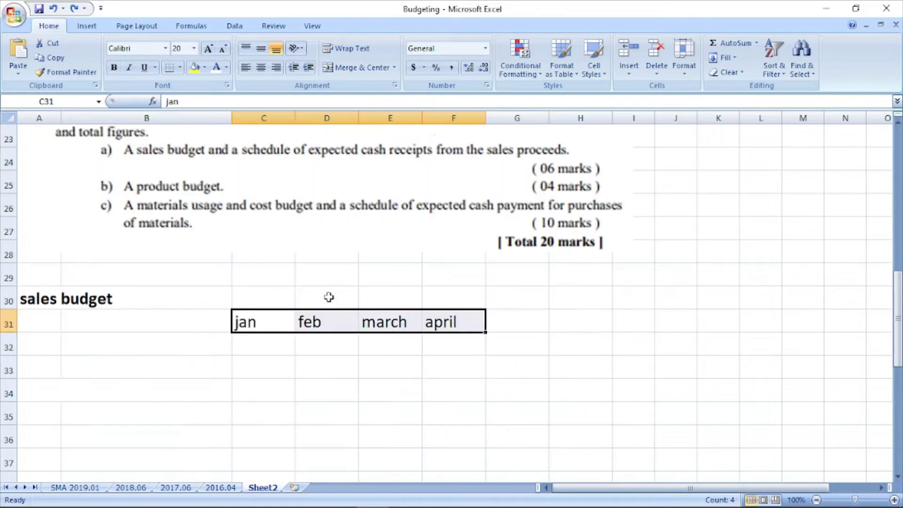
key(Down)
key(Left)
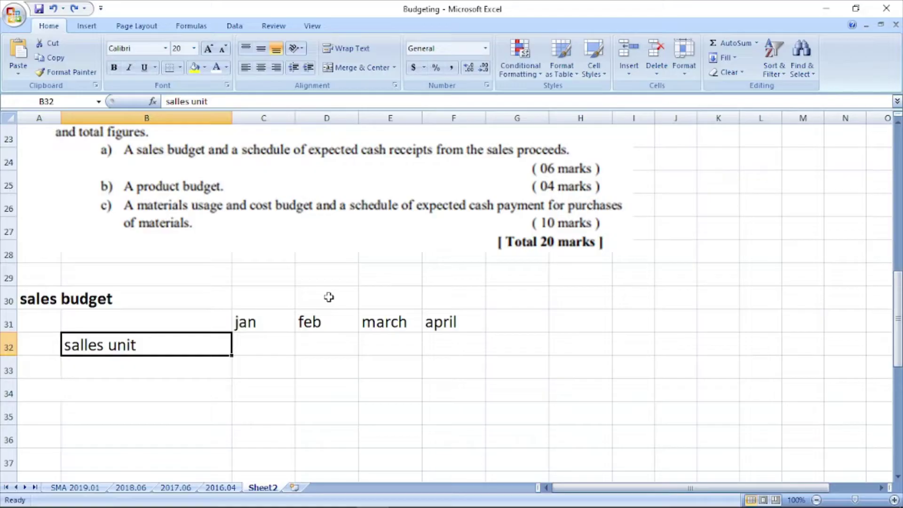
key(Right)
text(40000)
key(ctrl+Return)
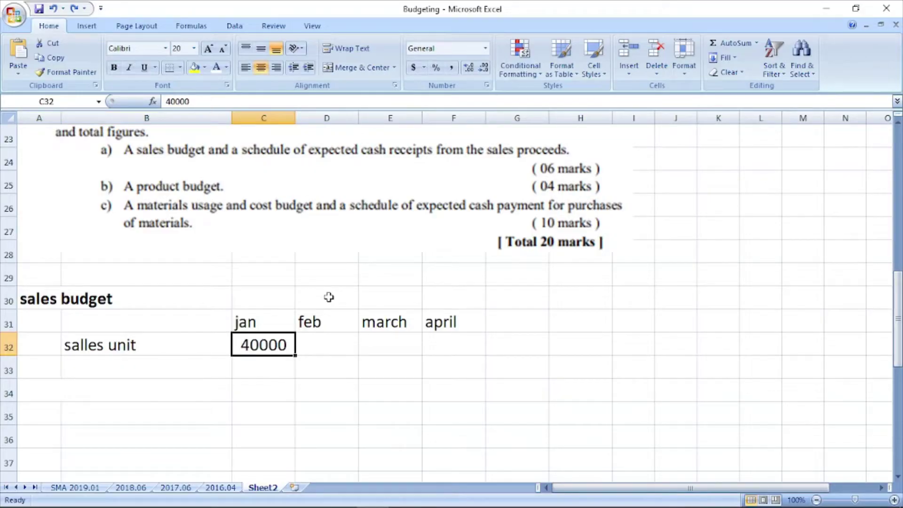
Enter the remaining units 60000, 100000, 50000, 70000 and 80000 through H32.
key(Right)
key(ctrl+v)
click(706, 345)
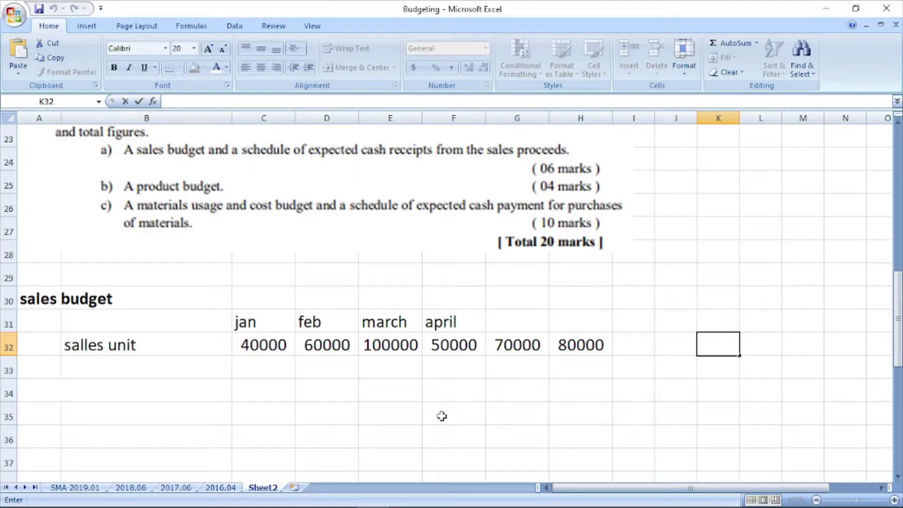
scroll(442, 416, up, 6)
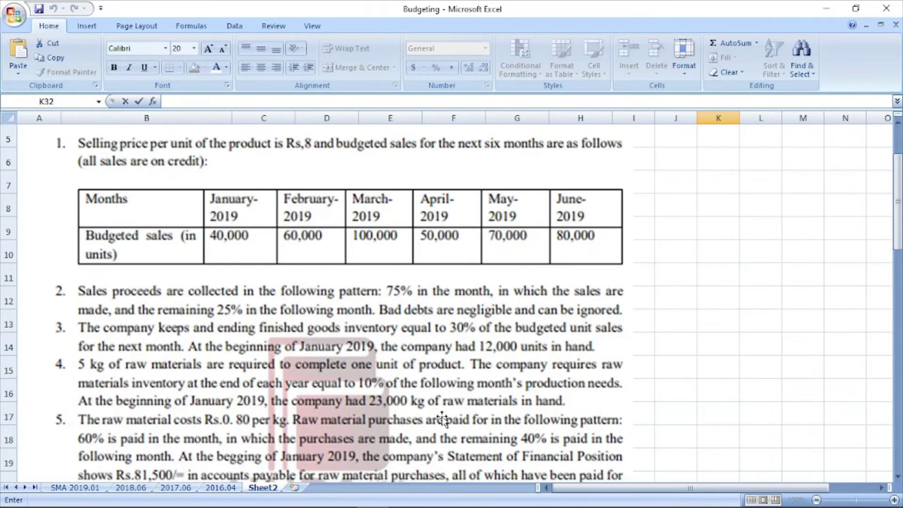
scroll(441, 415, down, 3)
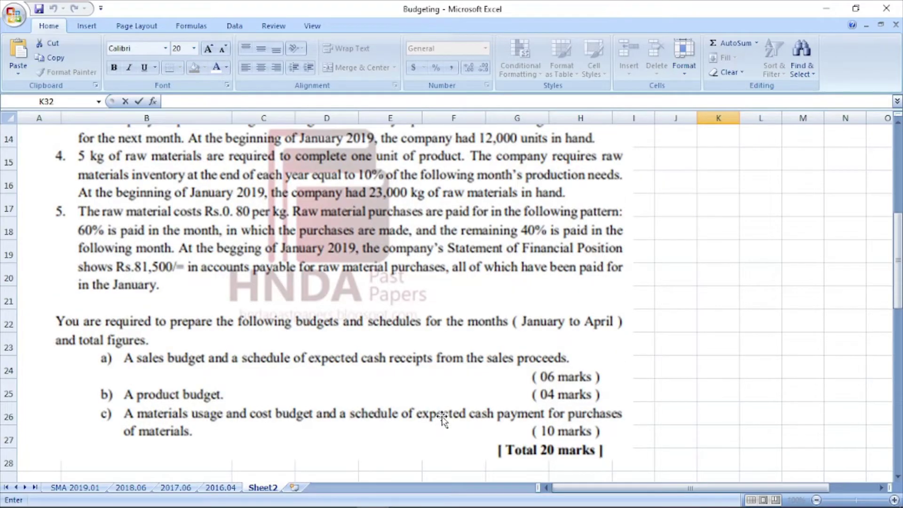
scroll(380, 251, down, 3)
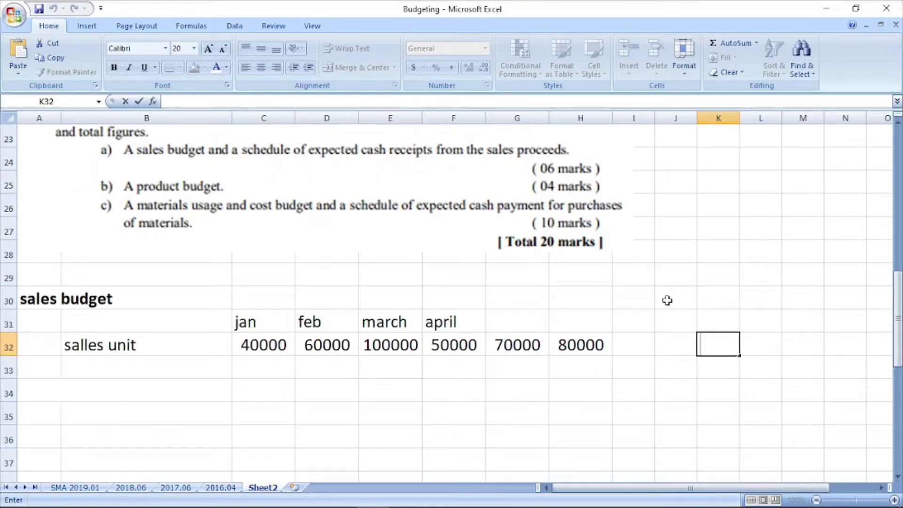
click(717, 300)
Undo the accidental edit and review the sales value and cash receipt rows.
key(ctrl+z)
scroll(557, 303, up, 6)
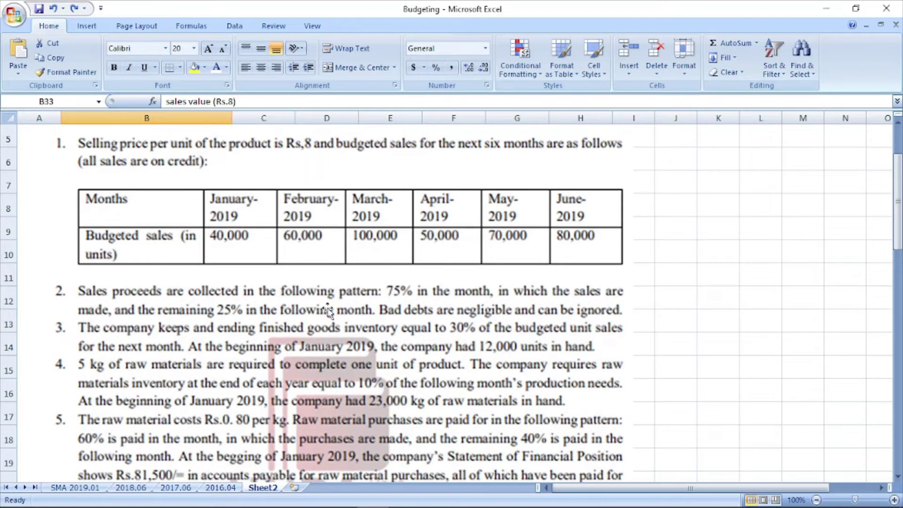
scroll(273, 343, up, 2)
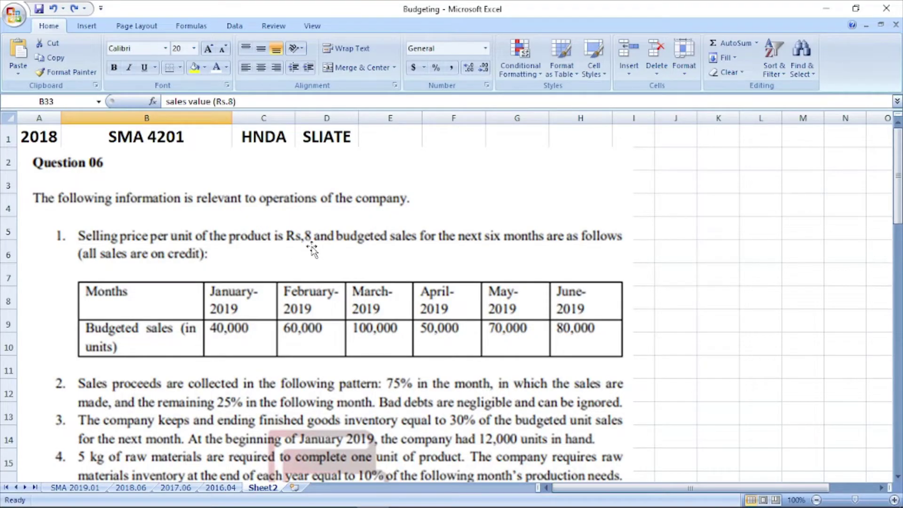
scroll(312, 246, down, 9)
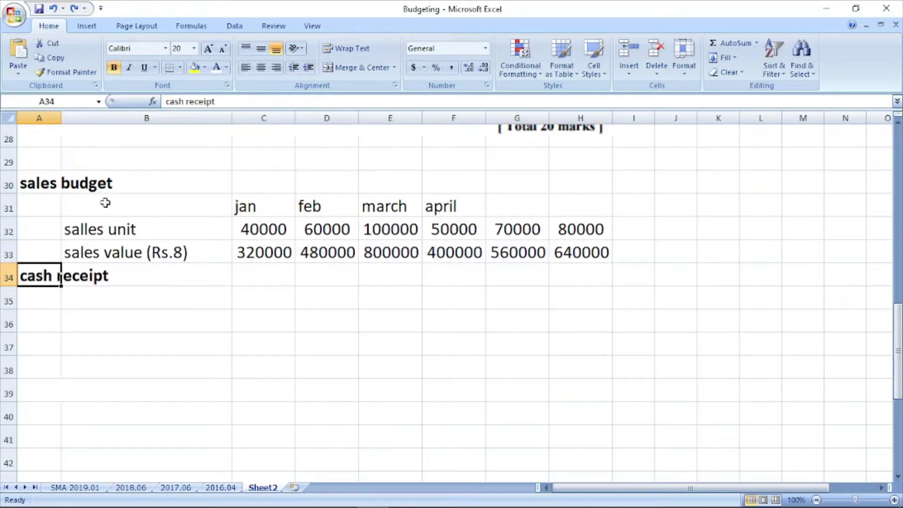
scroll(465, 277, up, 3)
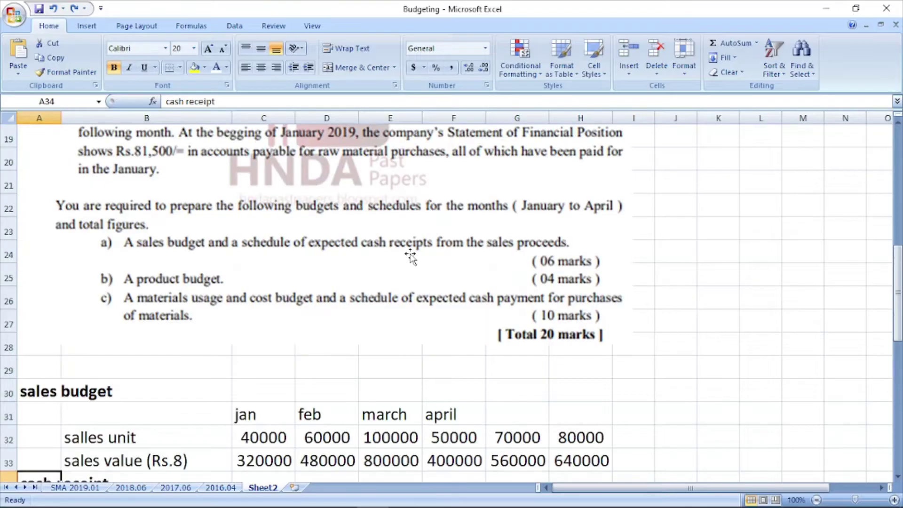
scroll(453, 254, down, 3)
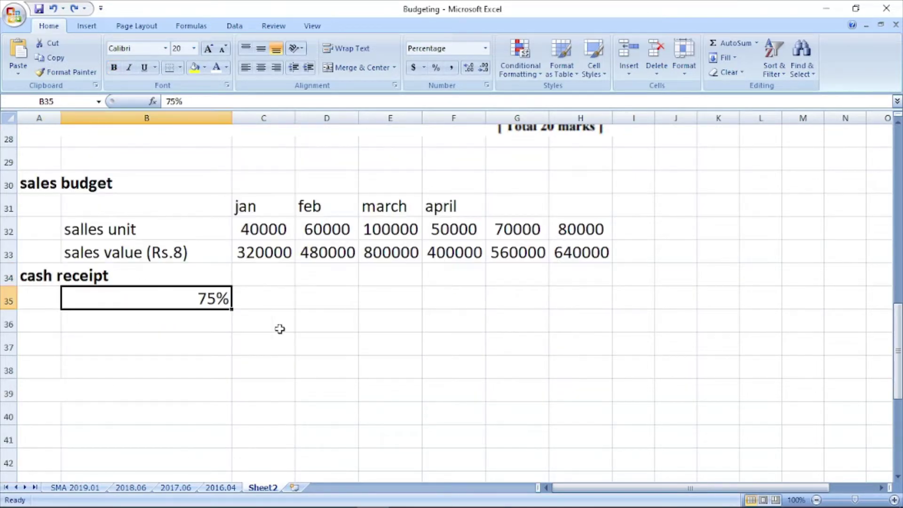
scroll(301, 332, up, 6)
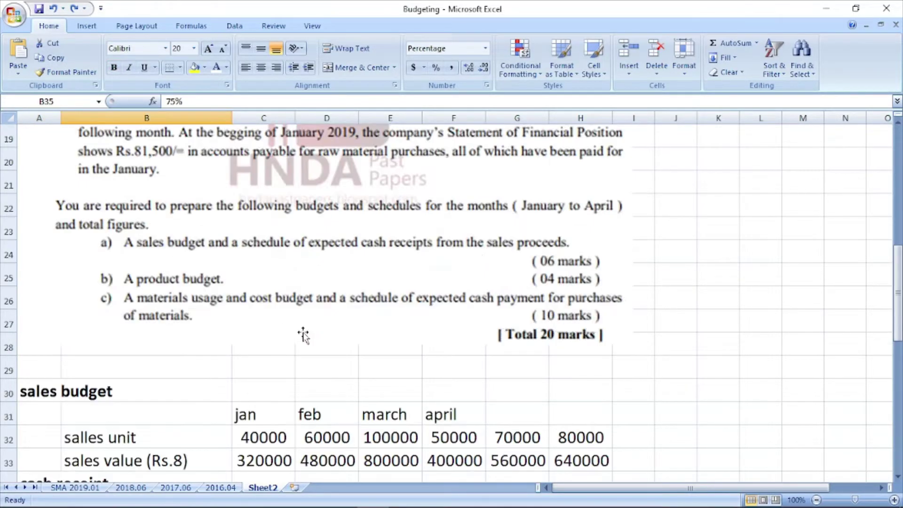